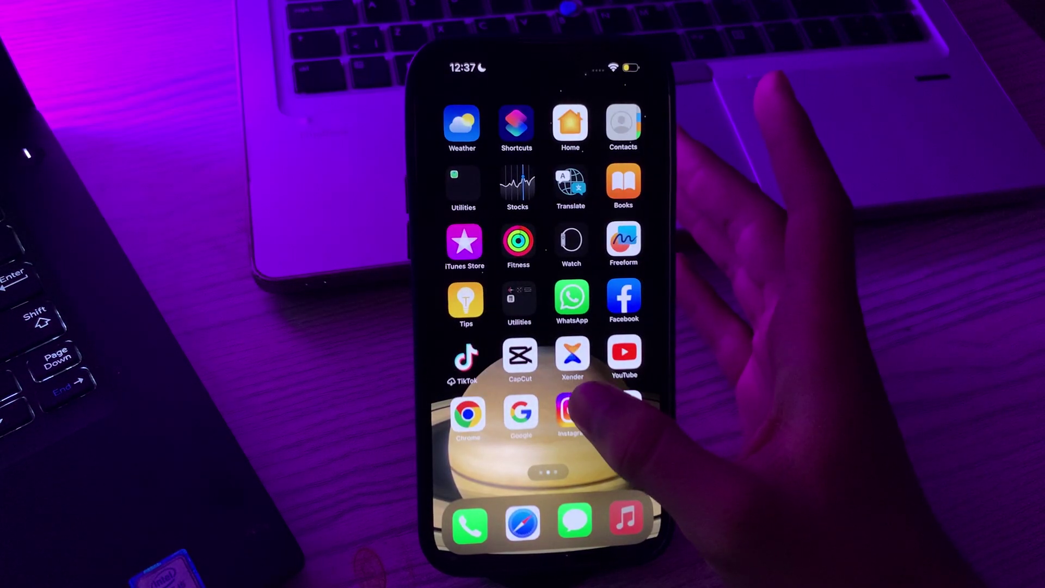
Step: Swipe back to the first home screen page with the Clock widget
drag(567, 441, 663, 364)
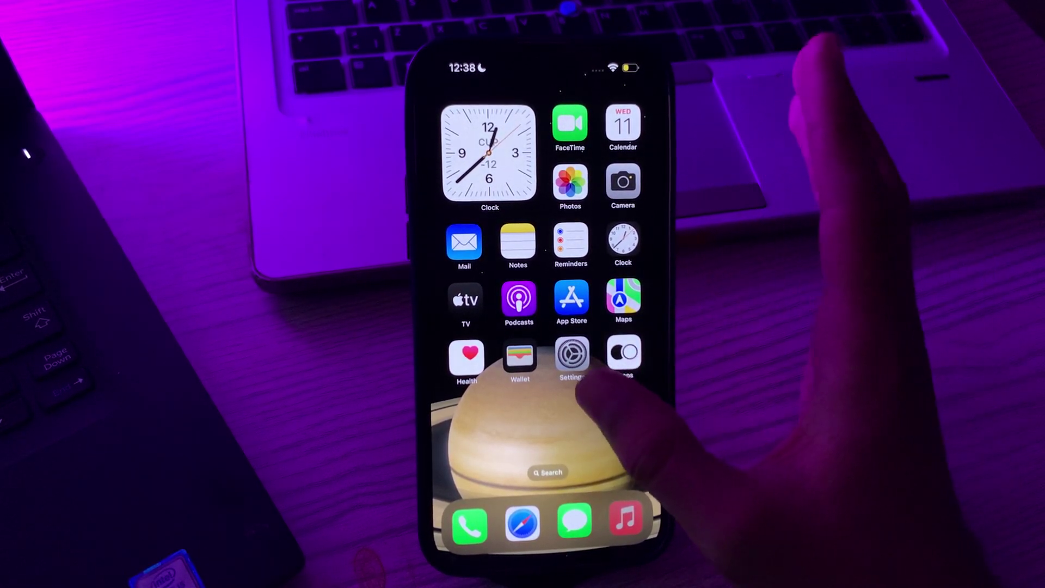
Step: Open Settings and unlock Face ID & Passcode with the six-digit passcode
click(572, 351)
scroll(556, 327, down, 10)
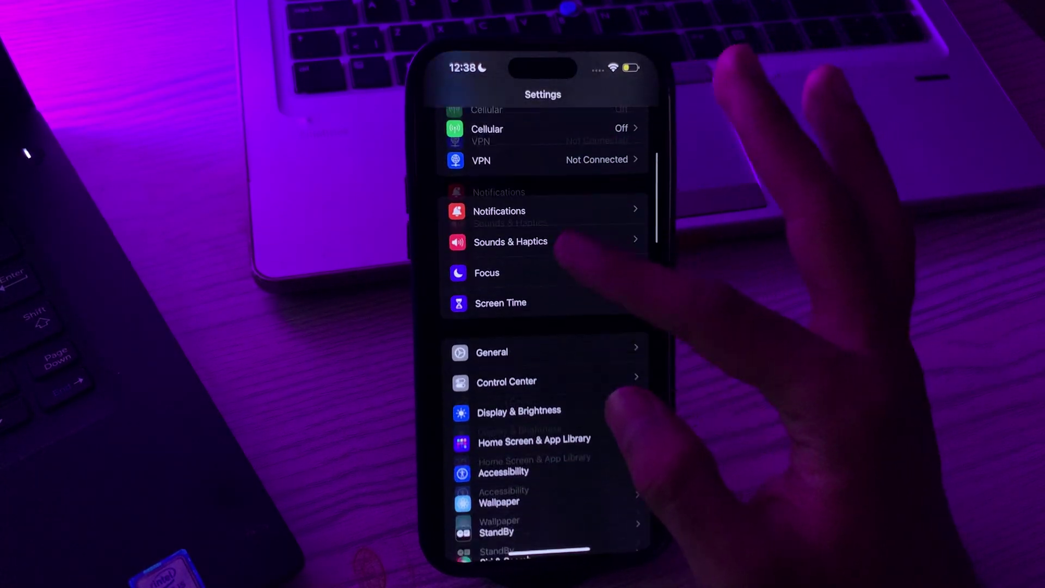
click(516, 359)
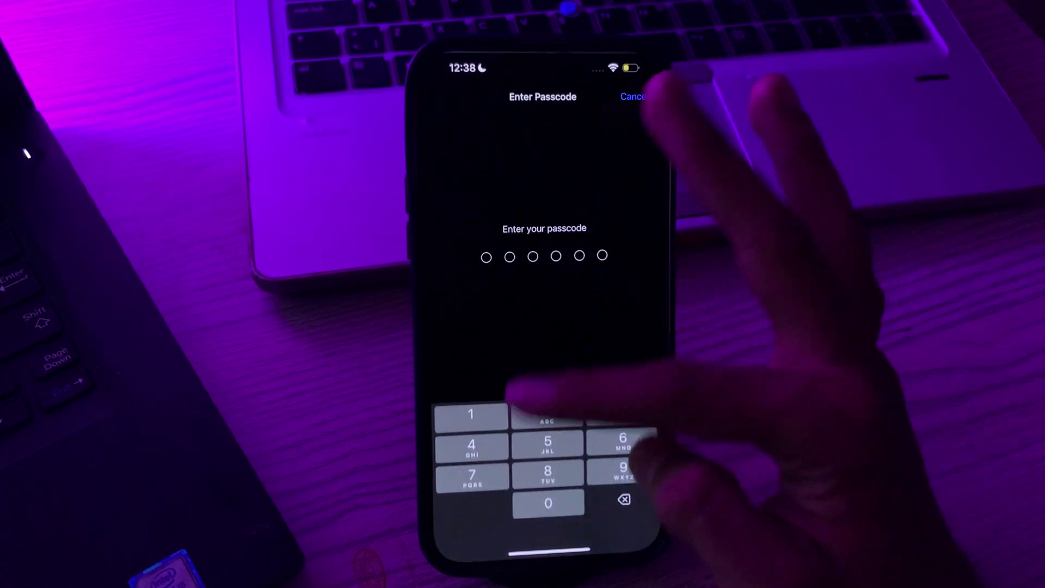
click(472, 474)
click(623, 468)
click(548, 472)
click(623, 470)
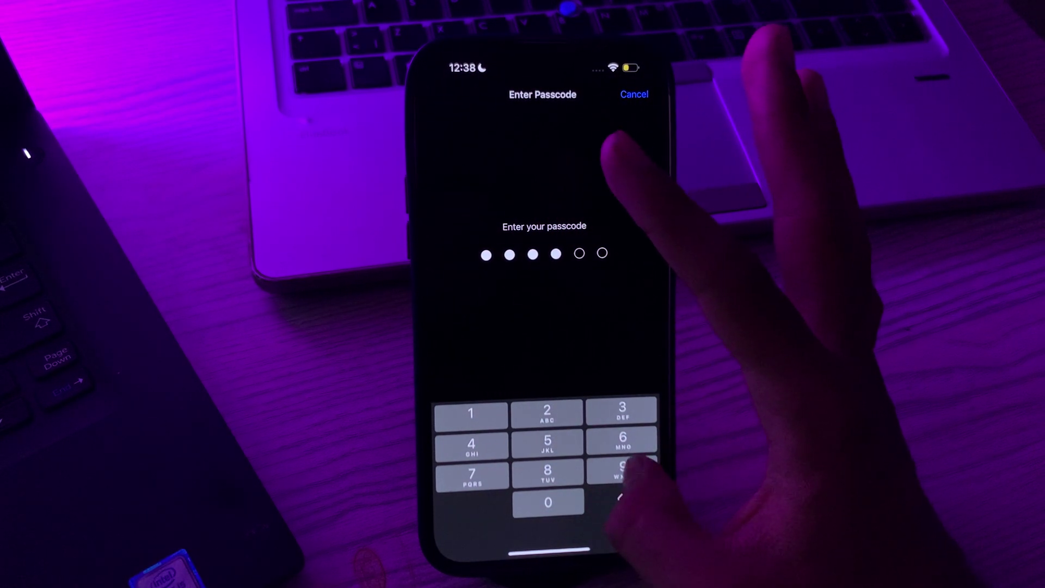
click(623, 445)
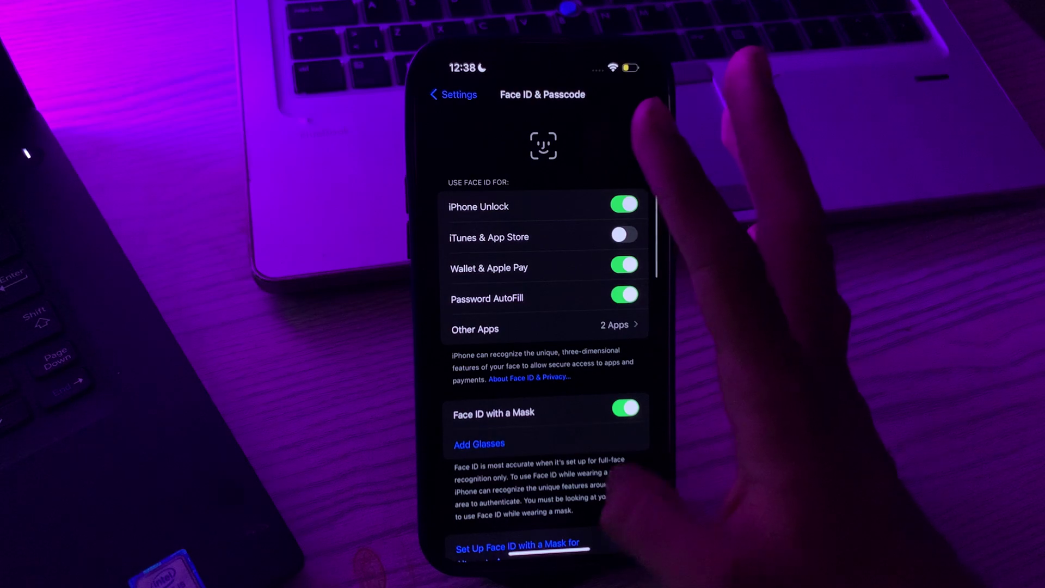
scroll(572, 368, down, 5)
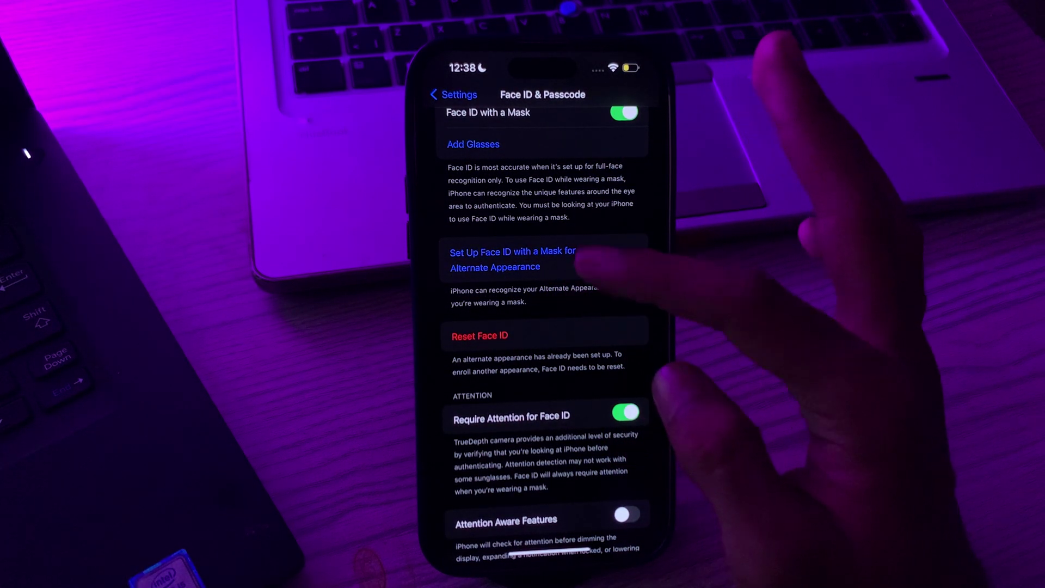
scroll(583, 280, up, 5)
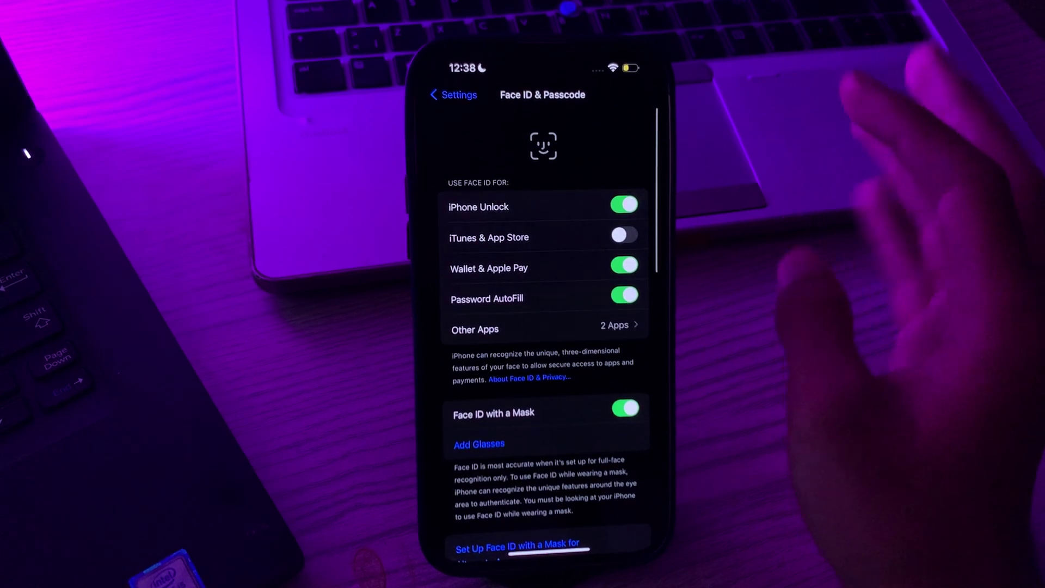
Step: Back out of Face ID & Passcode to the main Settings list
click(444, 94)
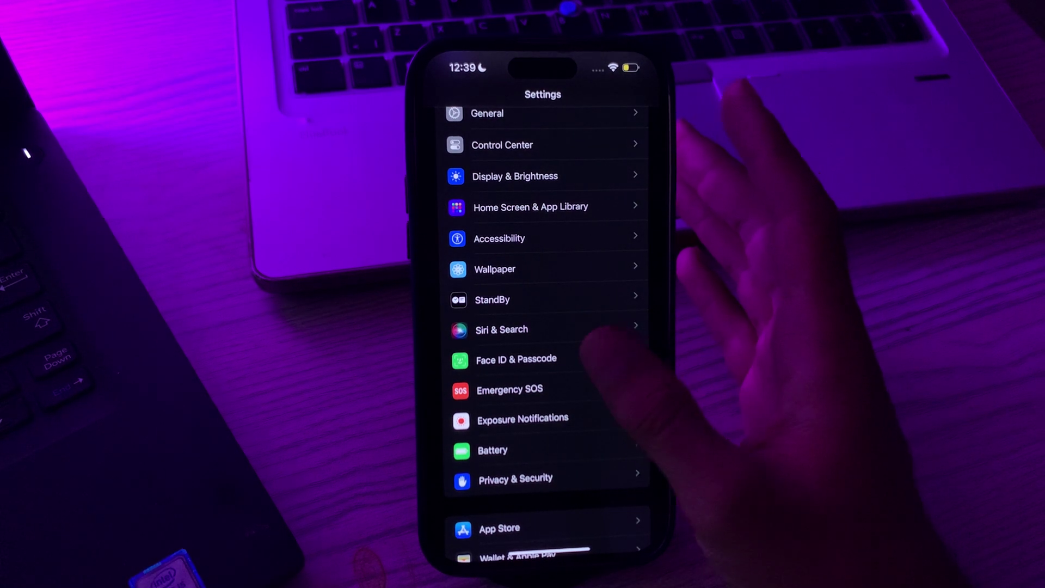
scroll(543, 327, up, 5)
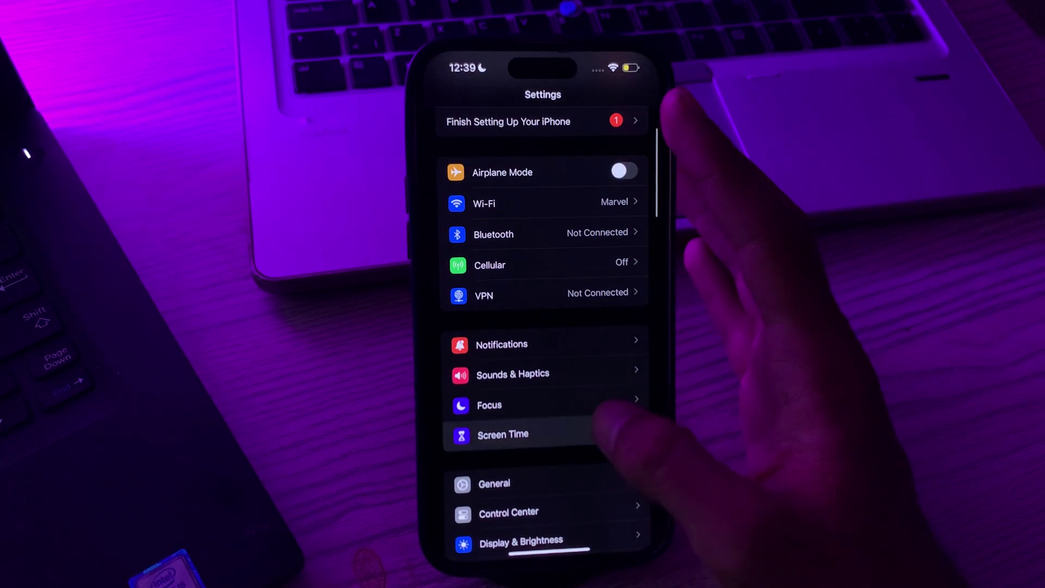
Step: Toggle Screen Distance under Screen Time on, then leave it switched off
click(589, 426)
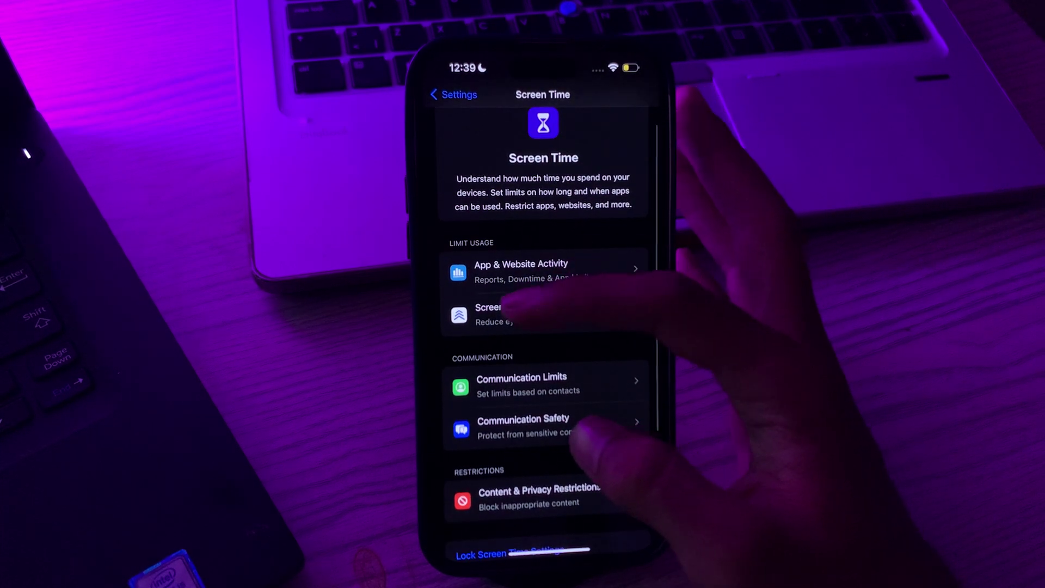
click(573, 319)
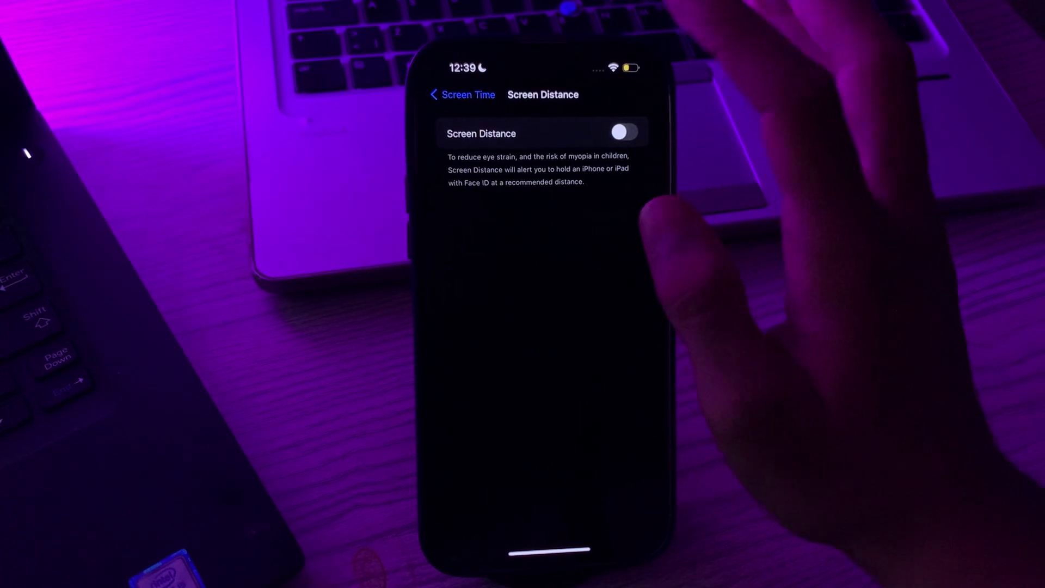
click(625, 133)
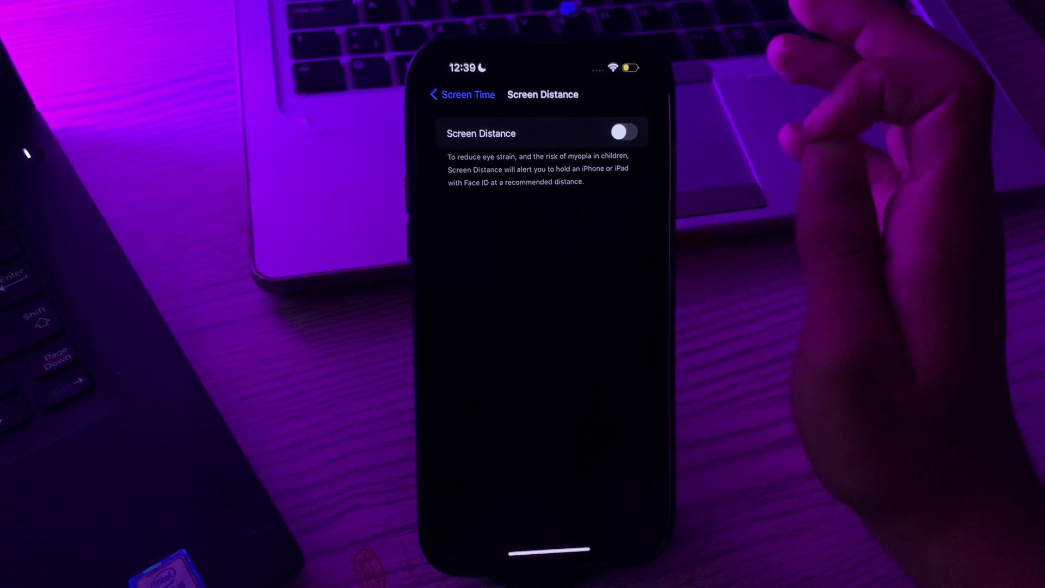
click(624, 133)
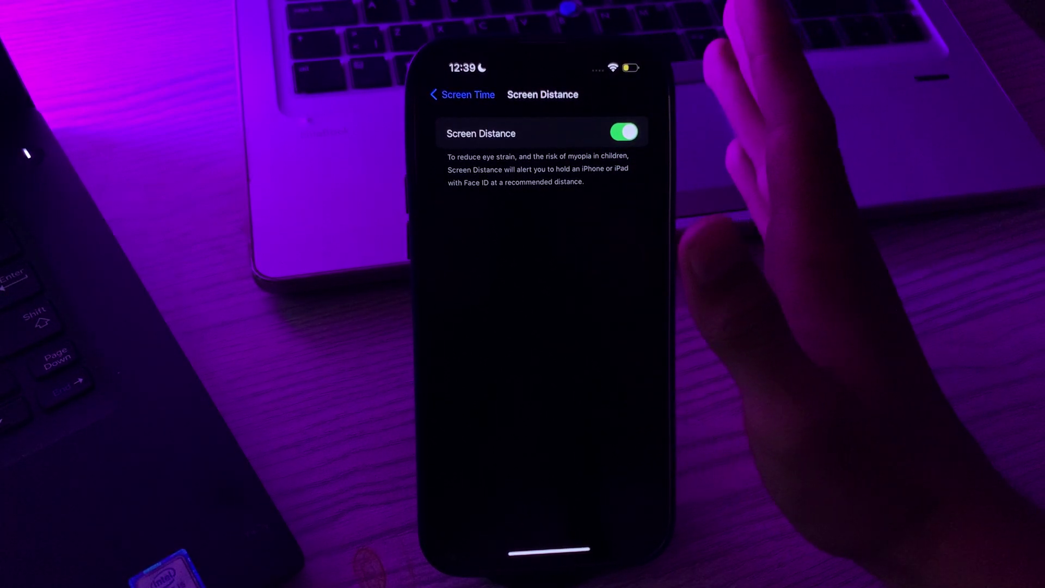
click(624, 132)
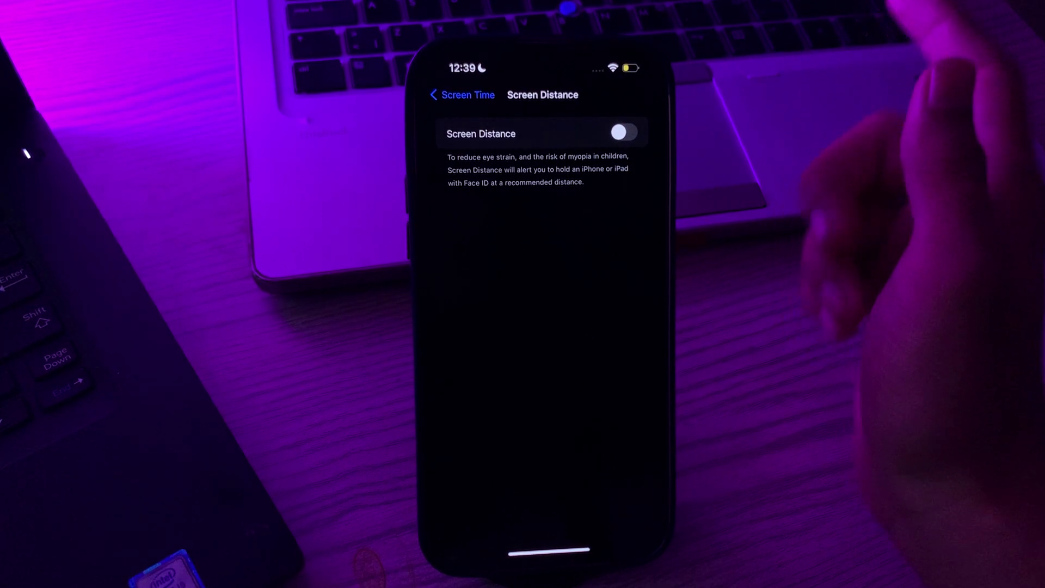
Step: Open General > Software Update to confirm iOS 17.0.3 is current
click(461, 95)
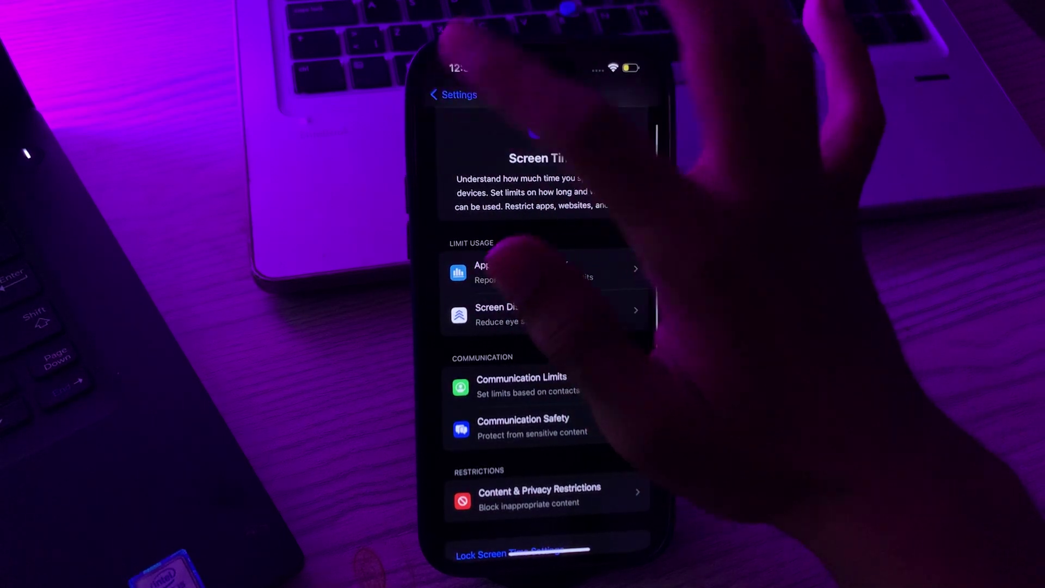
click(457, 95)
click(482, 483)
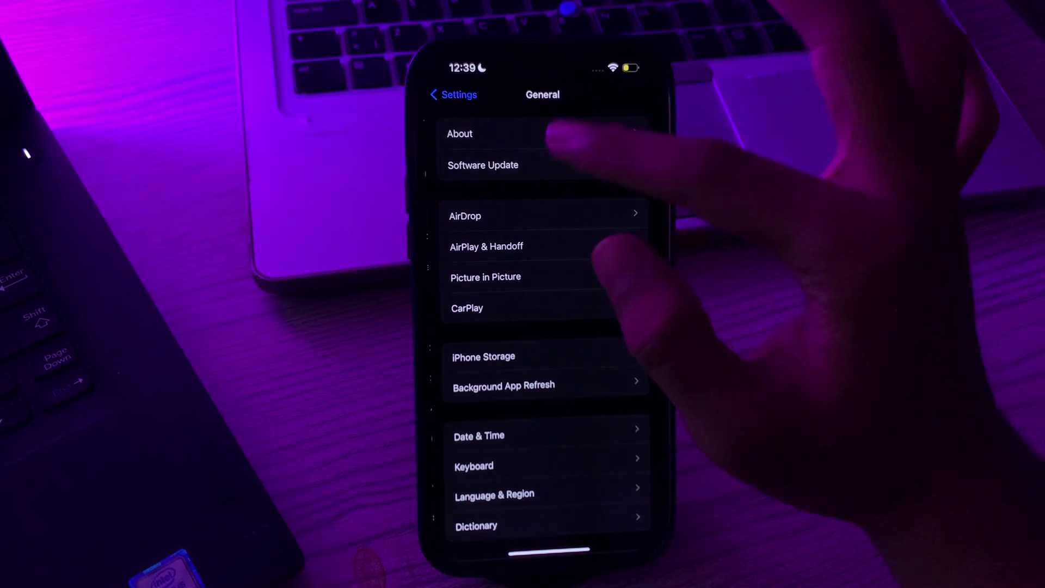
click(506, 165)
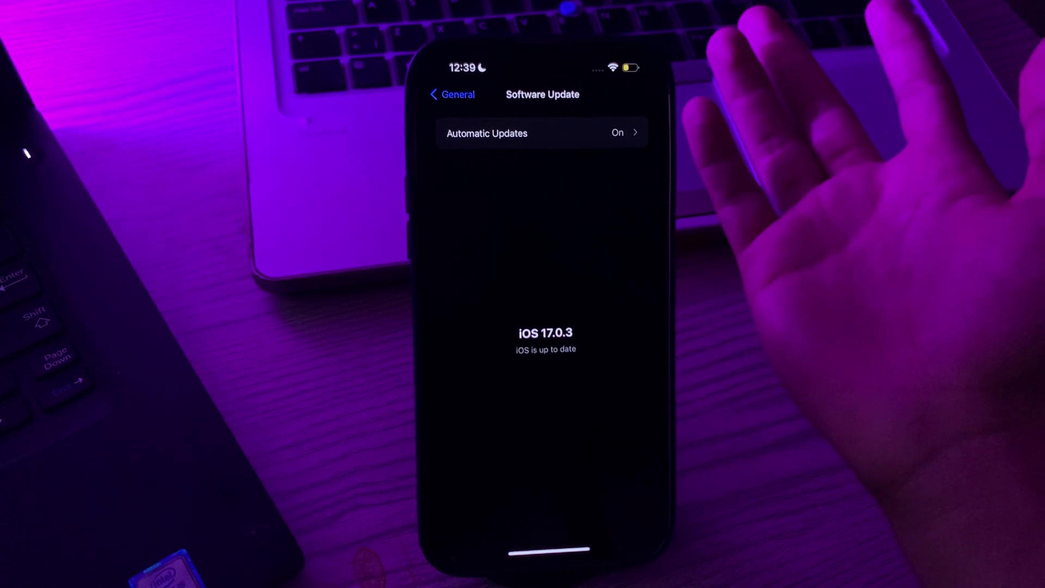
Step: Bring up the Reset All Settings passcode prompt under Transfer or Reset iPhone
click(451, 94)
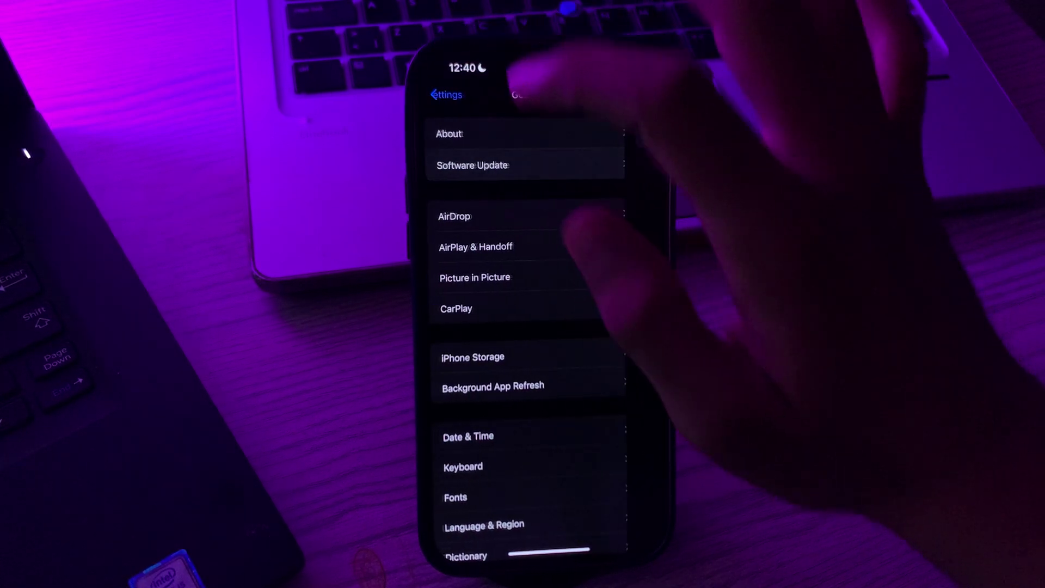
scroll(543, 326, down, 3)
click(523, 476)
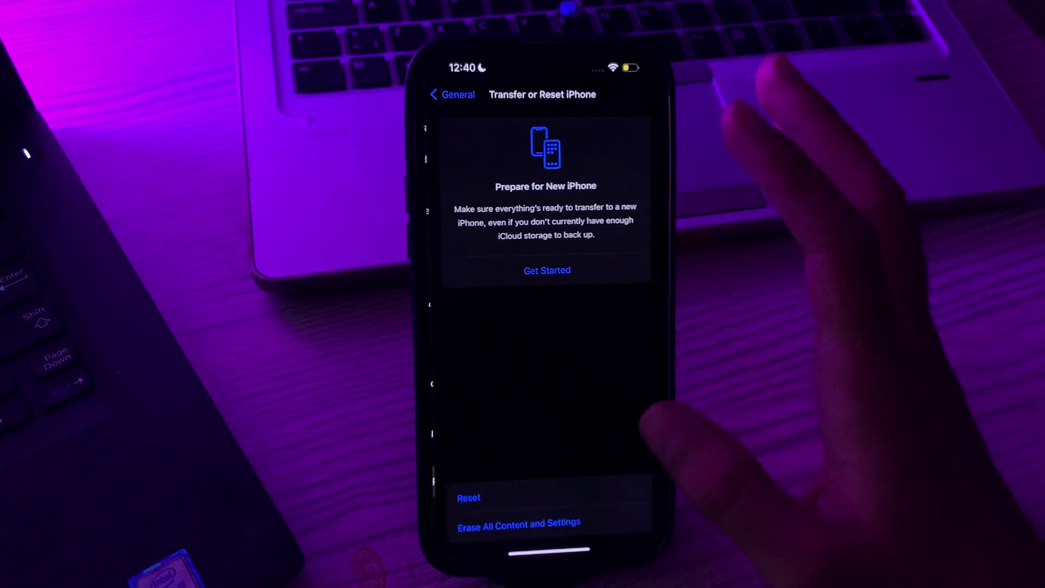
click(604, 498)
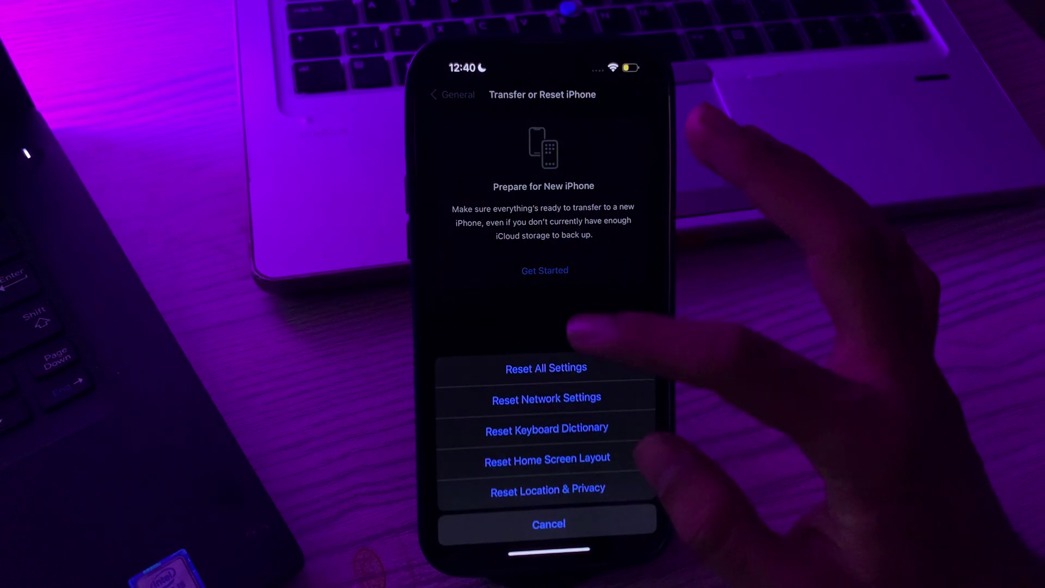
click(546, 367)
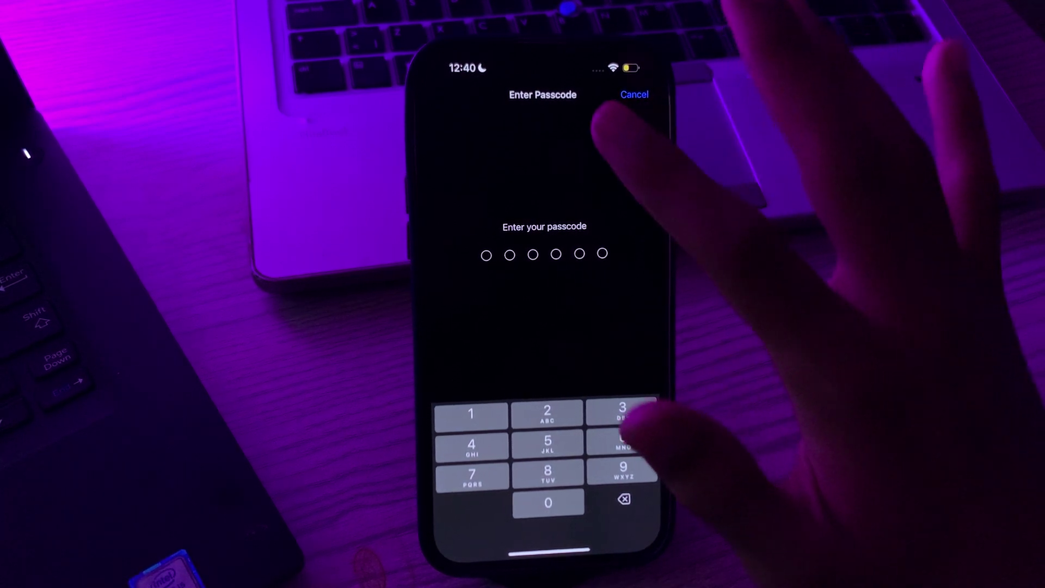
Step: Cancel the passcode prompt, return to the main Settings list, and go home
click(634, 94)
click(445, 94)
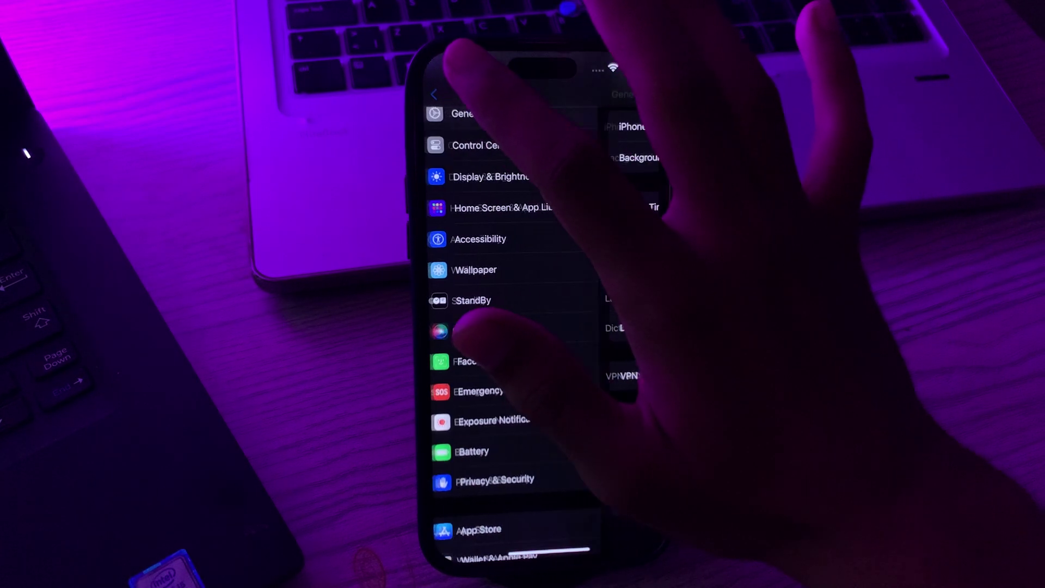
drag(531, 503, 539, 245)
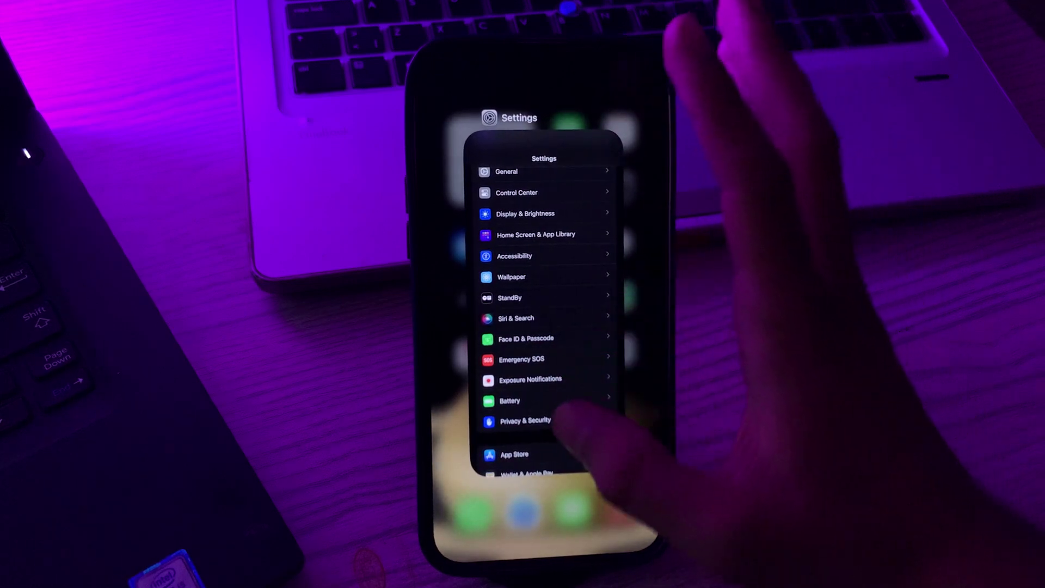